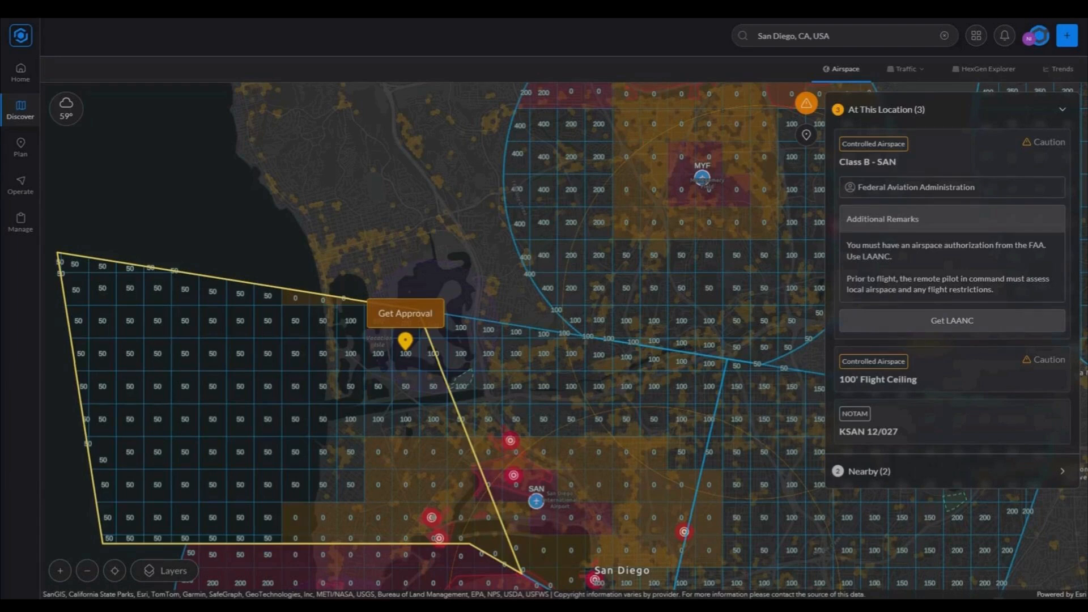
Step: Start an approval plan for the marked location and reshape the circular flight area into a smaller ellipse around the point
click(400, 316)
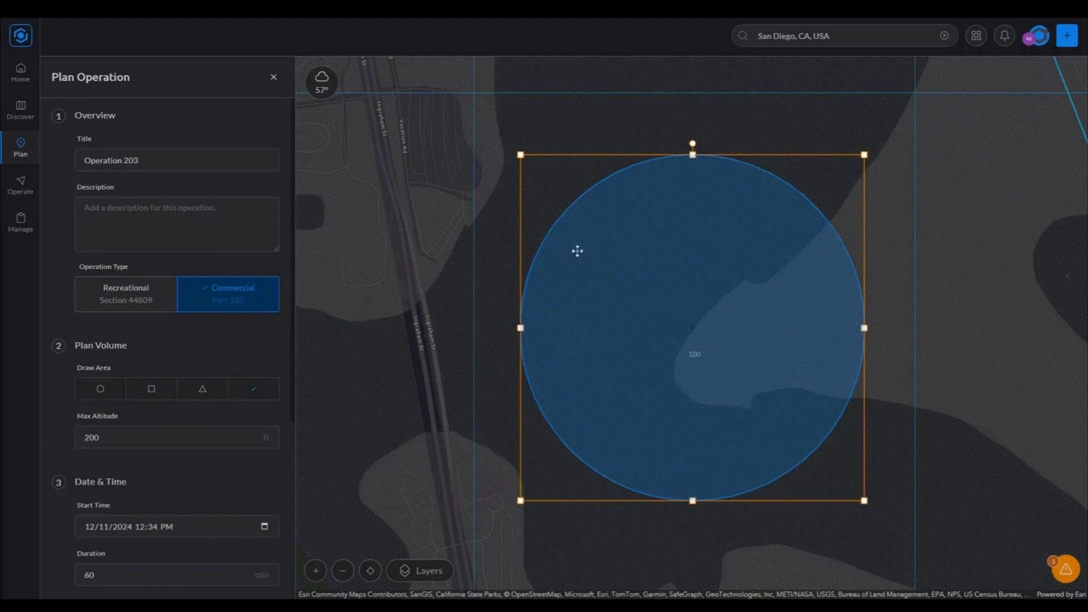
click(260, 396)
mouse_move(520, 327)
mouse_down()
mouse_move(503, 323)
mouse_move(533, 327)
mouse_up()
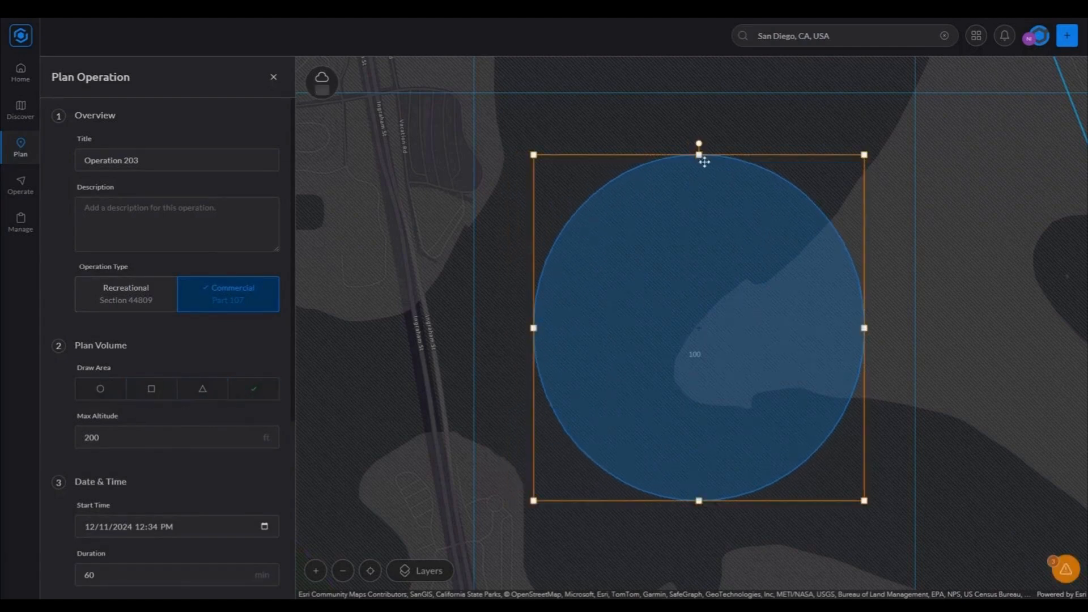
drag(698, 154, 699, 215)
mouse_move(714, 324)
mouse_down()
mouse_move(677, 281)
mouse_move(740, 223)
mouse_move(714, 308)
mouse_move(722, 338)
mouse_up()
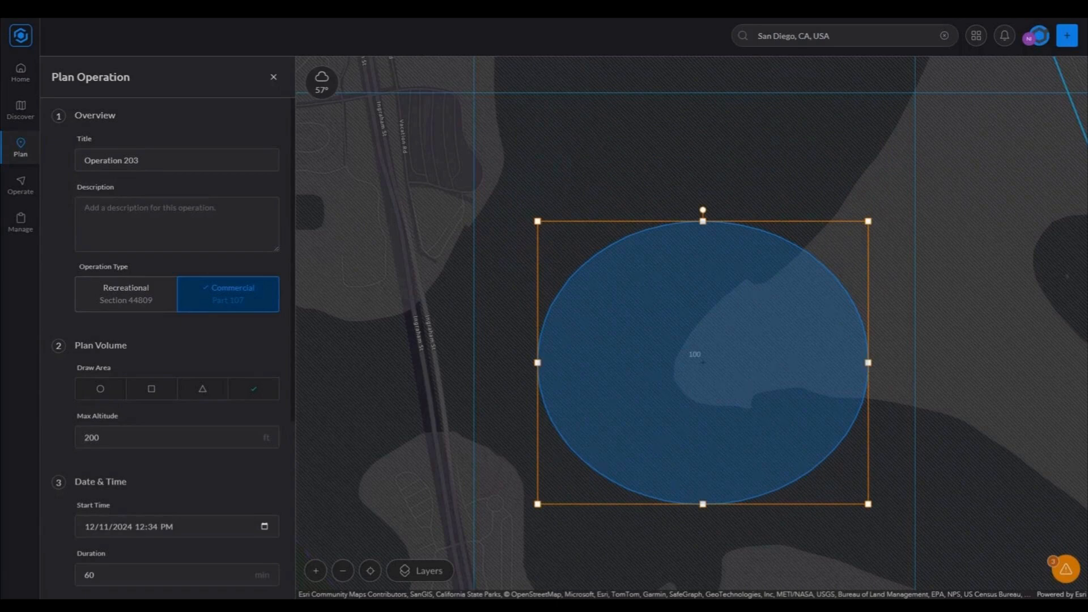
click(263, 390)
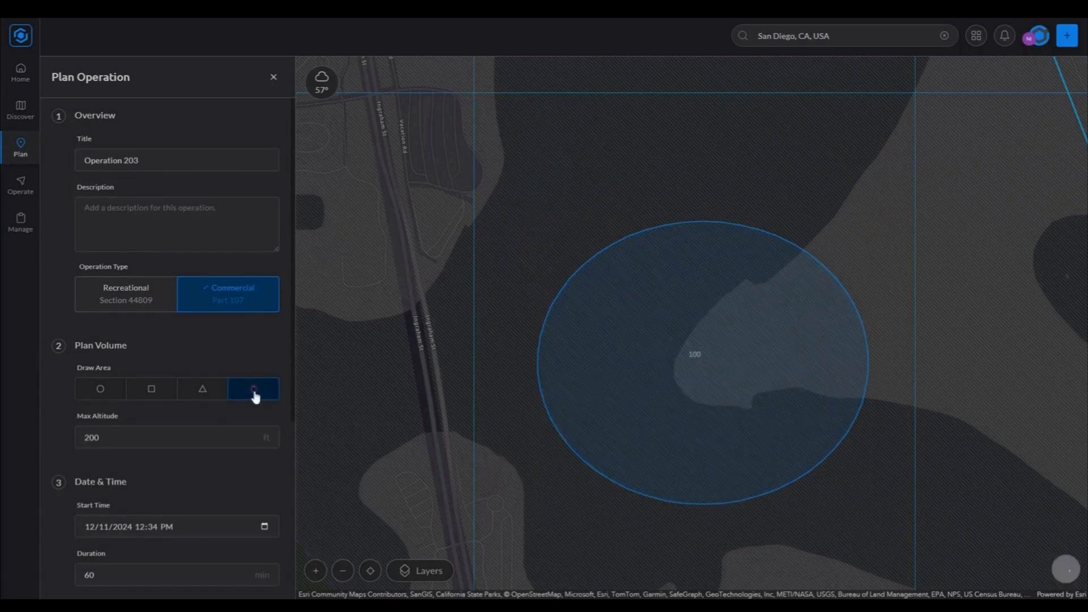
Step: Set the operation's maximum altitude to 100 ft and its start date to 12/12/2024
scroll(286, 295, down, 3)
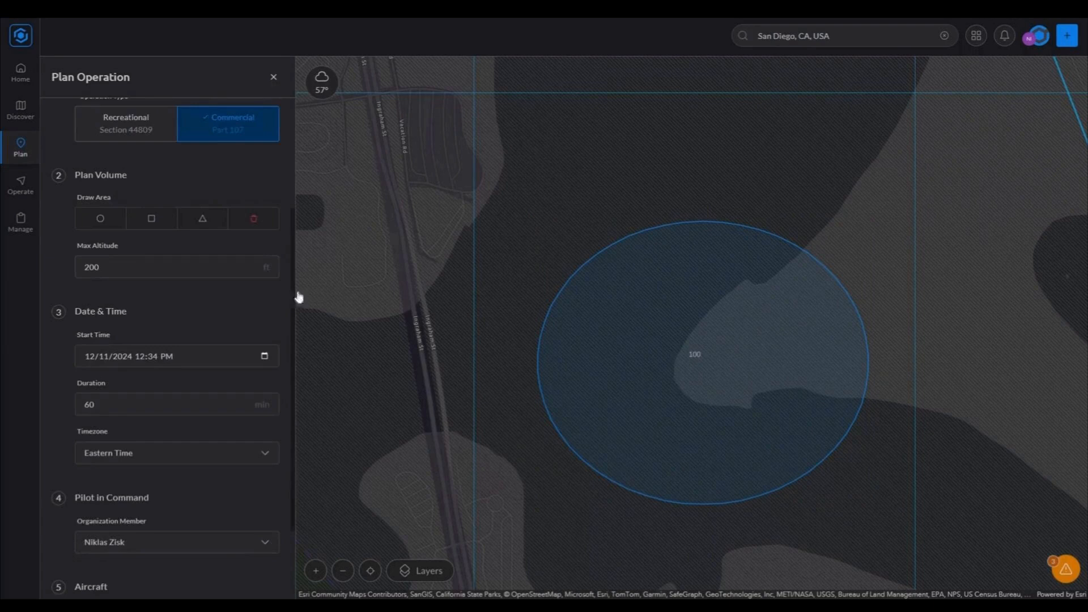
click(88, 267)
key(BackSpace)
text(1)
scroll(166, 317, down, 2)
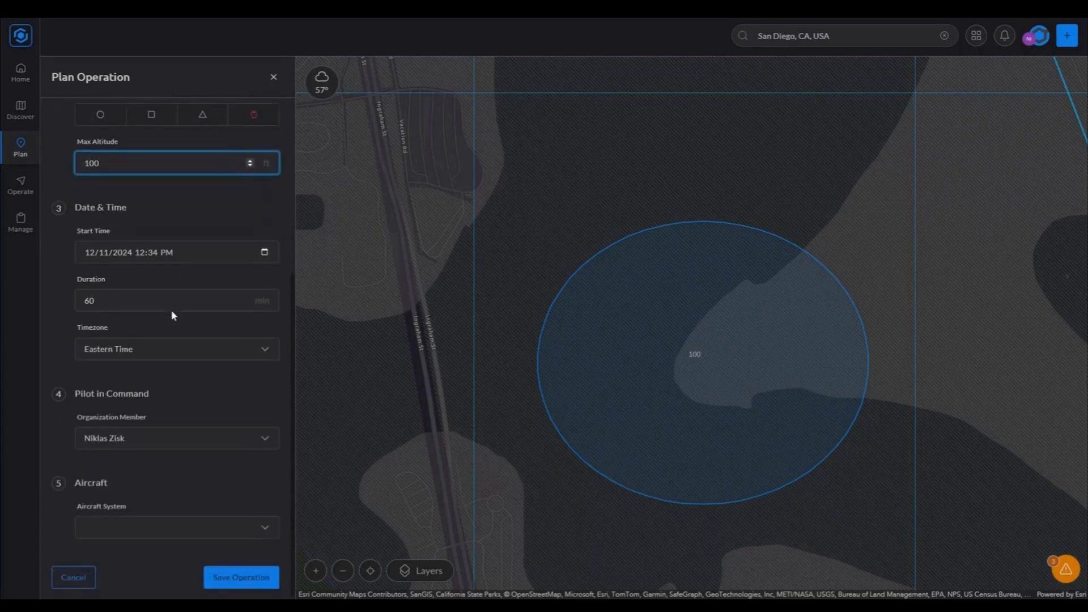
click(264, 253)
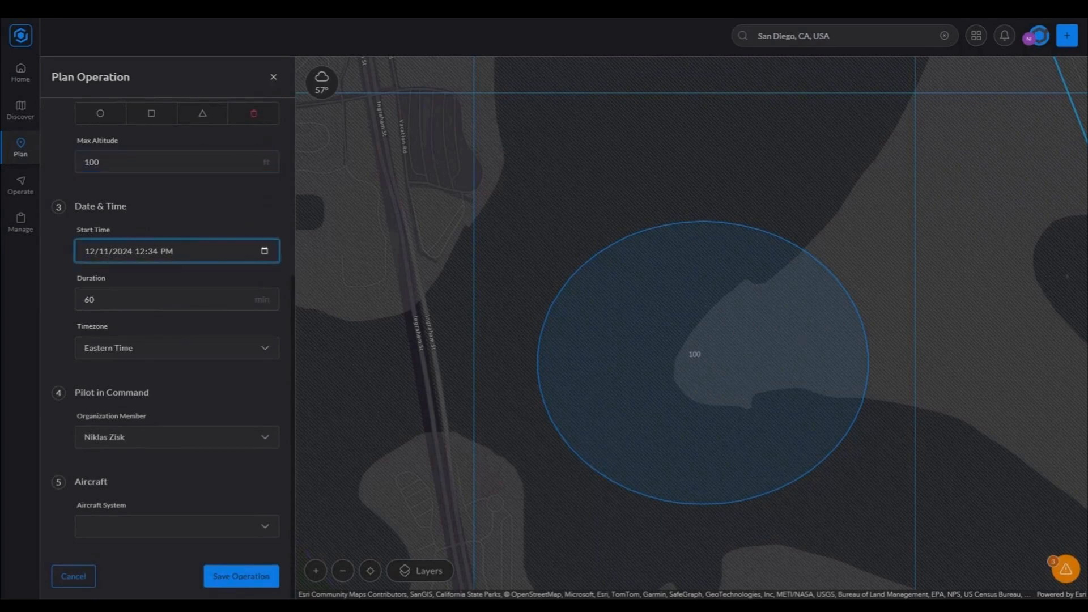
click(212, 188)
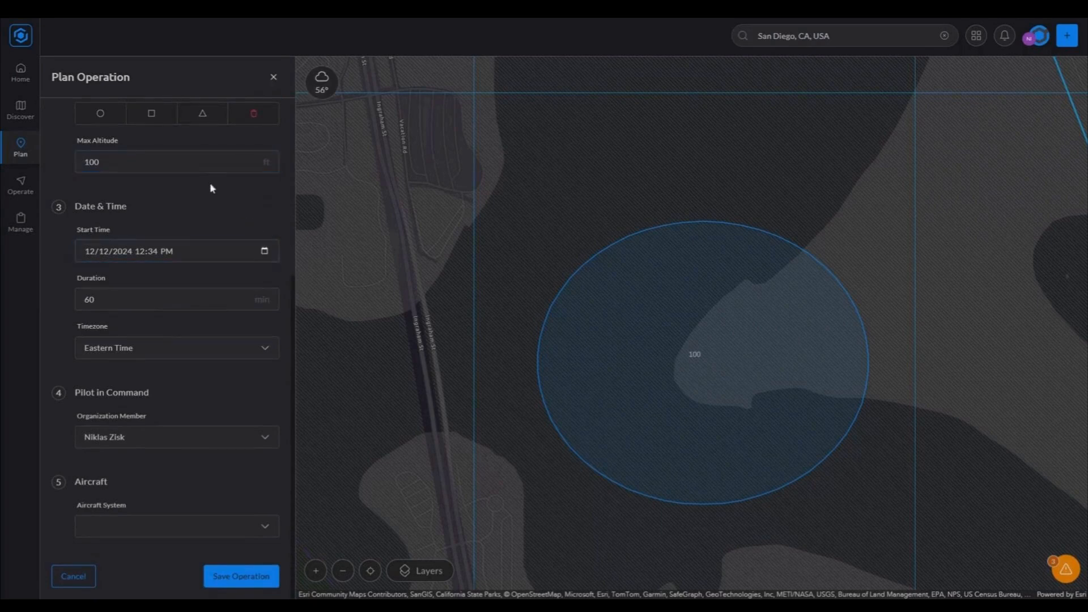
Step: Change the operation's timezone to Pacific Time and save the operation
click(264, 352)
click(164, 465)
click(239, 584)
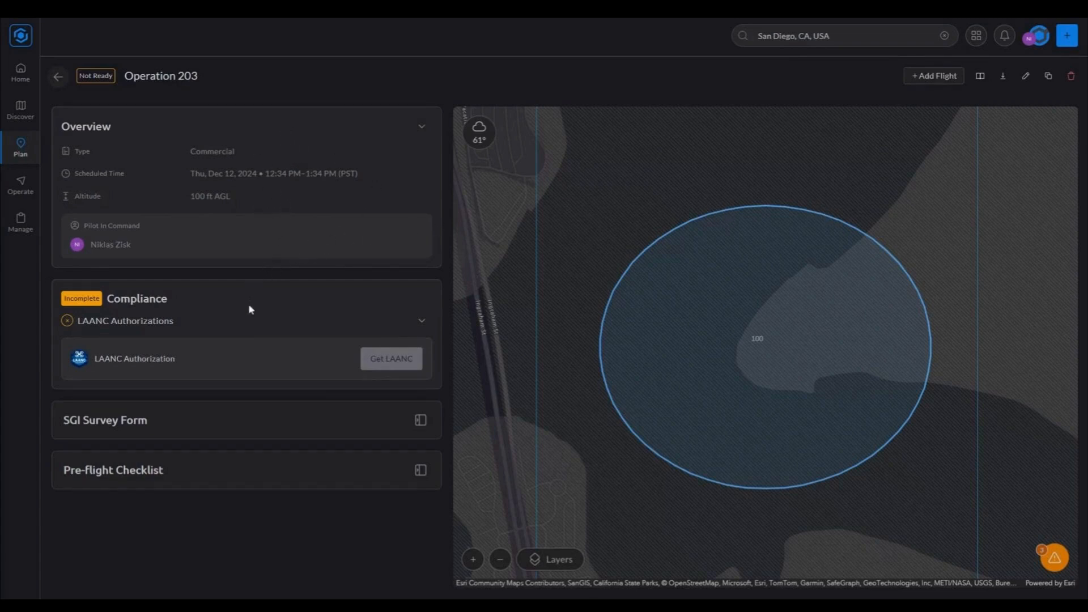
Step: Confirm the LAANC information for Operation 203 and submit its automatic approval request
click(384, 368)
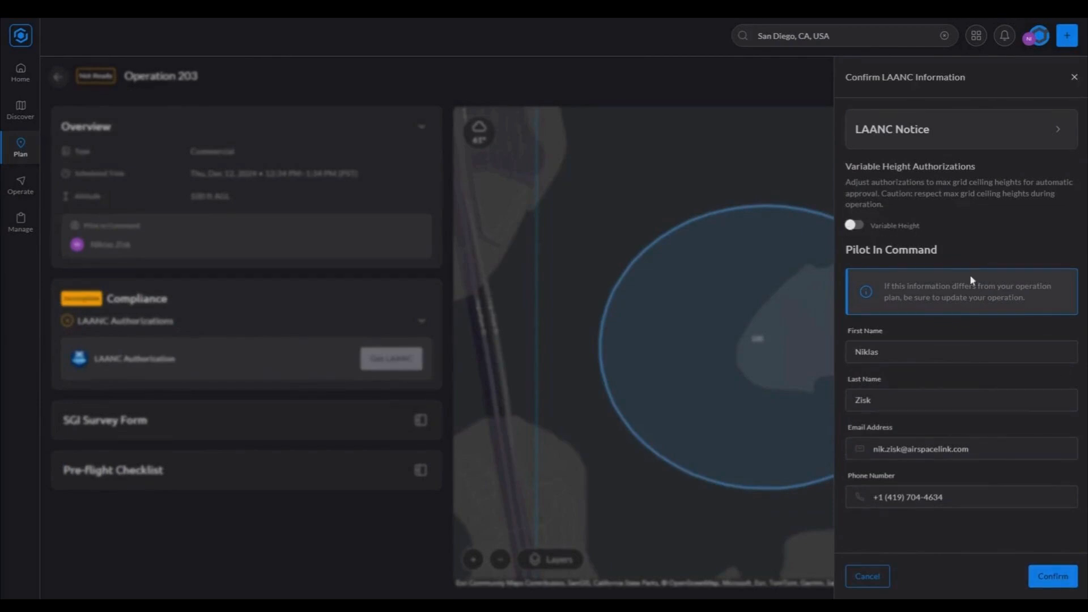
click(1052, 577)
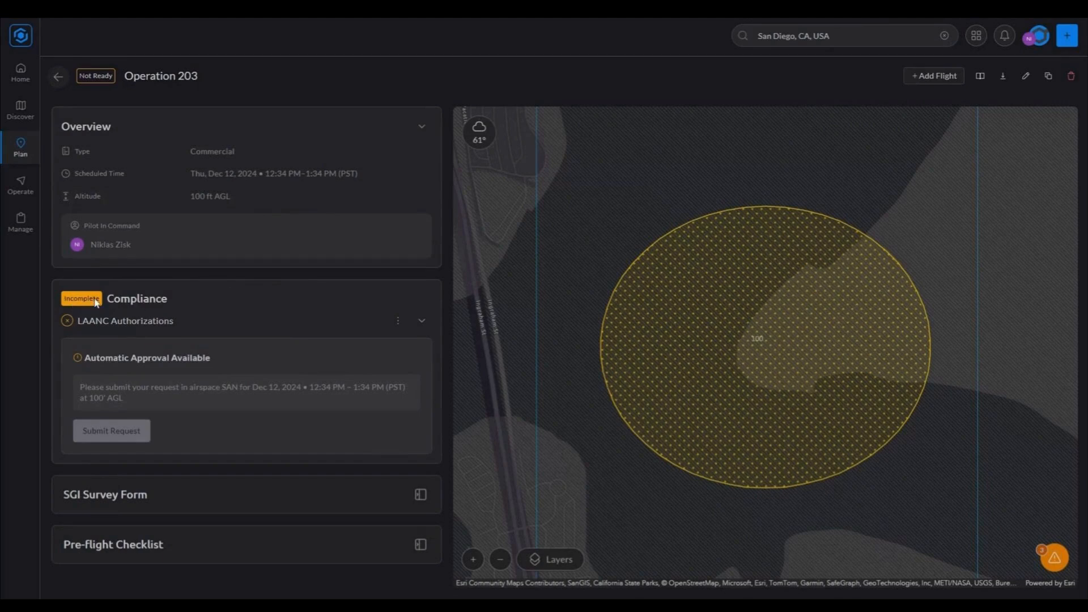
click(111, 433)
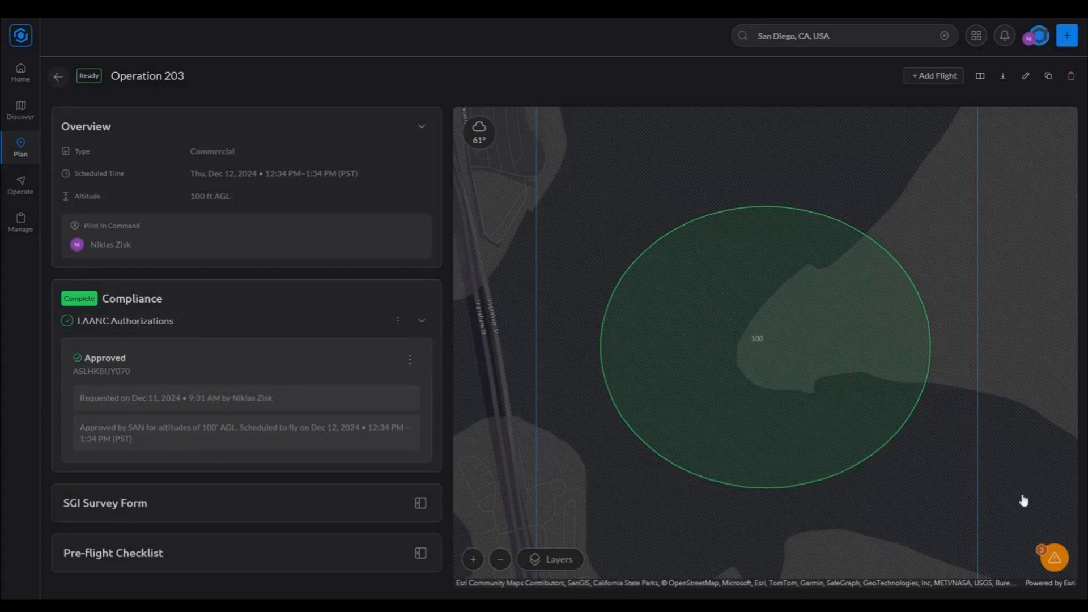
Step: Review the airspace advisories at Operation 203's location and collapse the list
click(1055, 562)
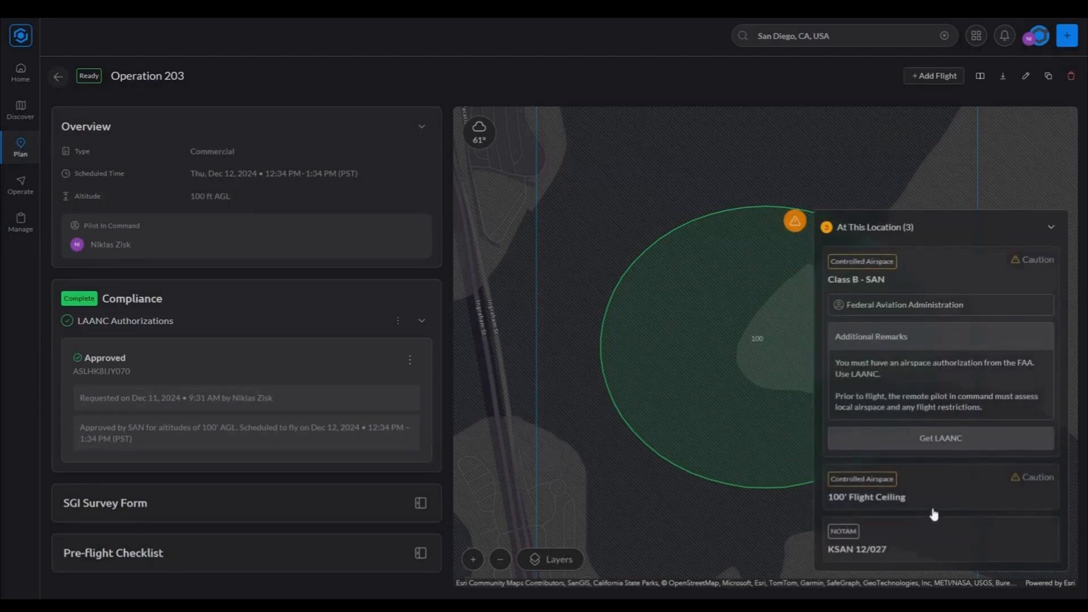
click(1051, 230)
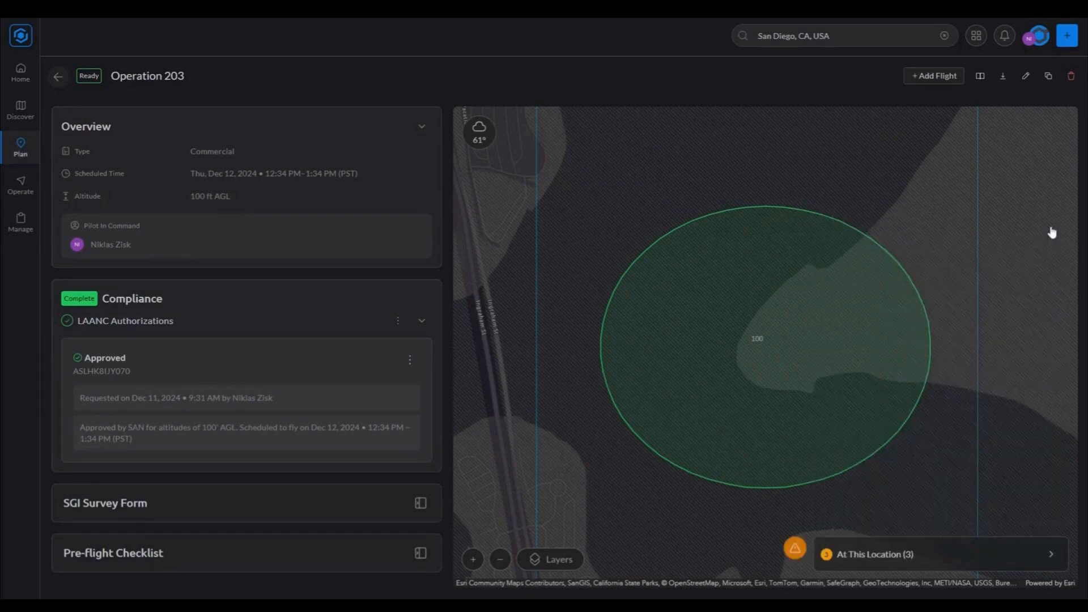
click(965, 565)
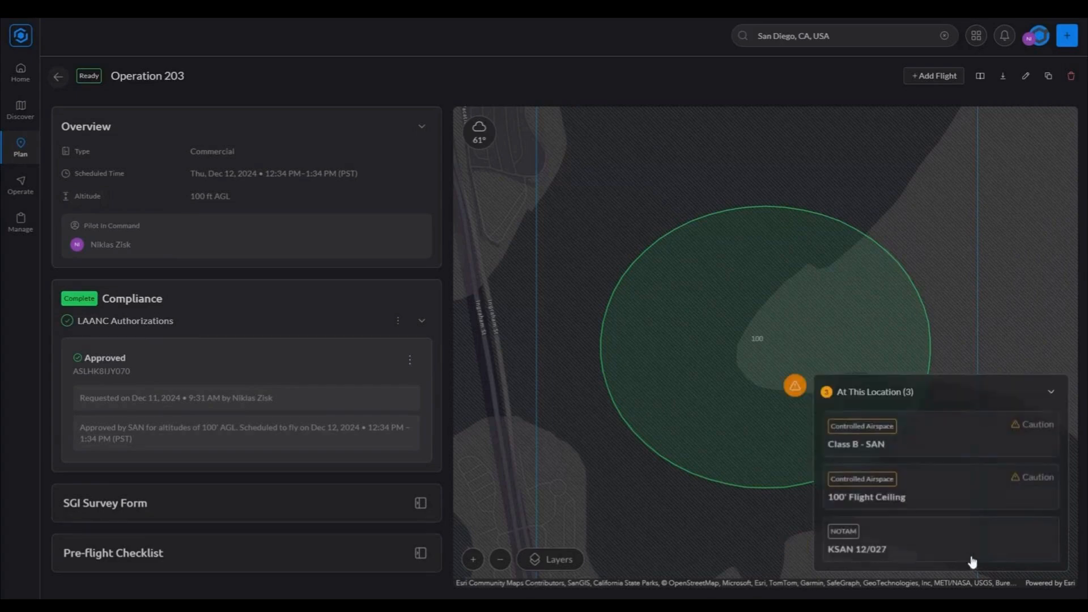
click(1046, 391)
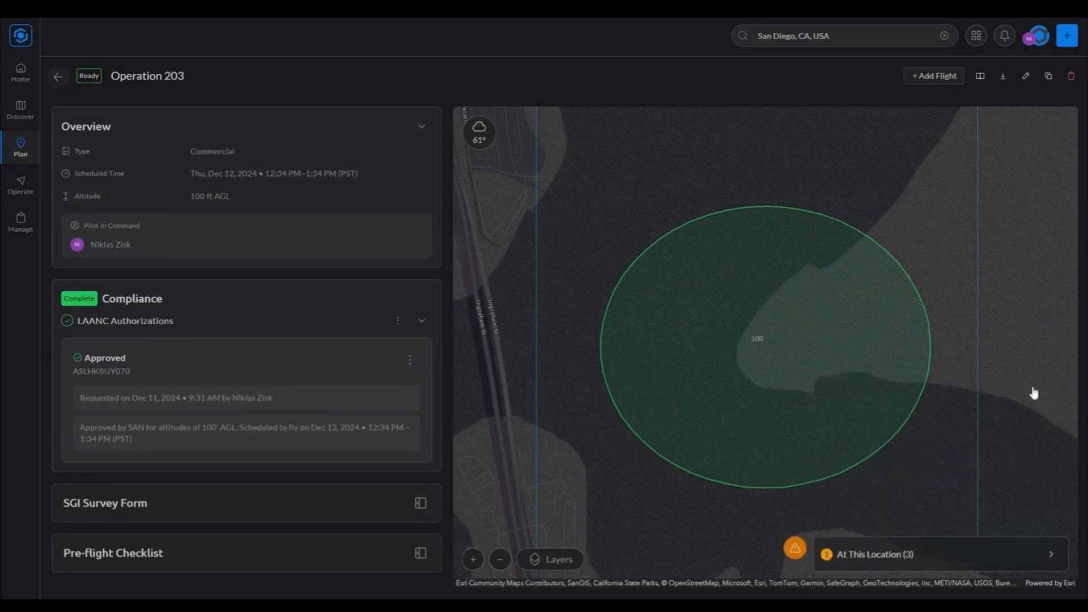
Step: Return to the airspace map and mark a new location on the Gleason Rd peninsula
click(57, 84)
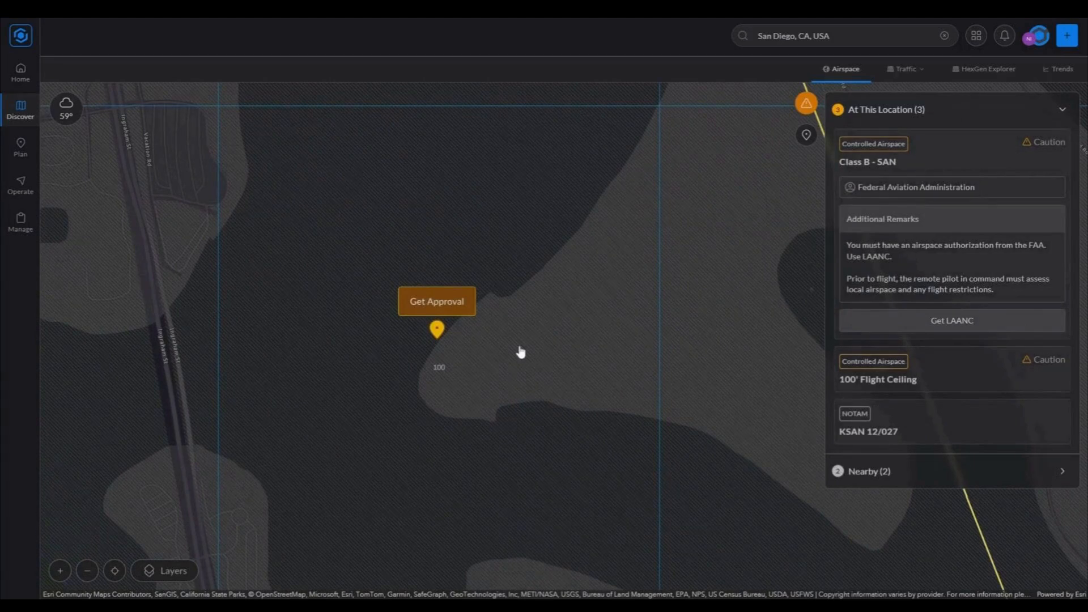
scroll(521, 352, down, 2)
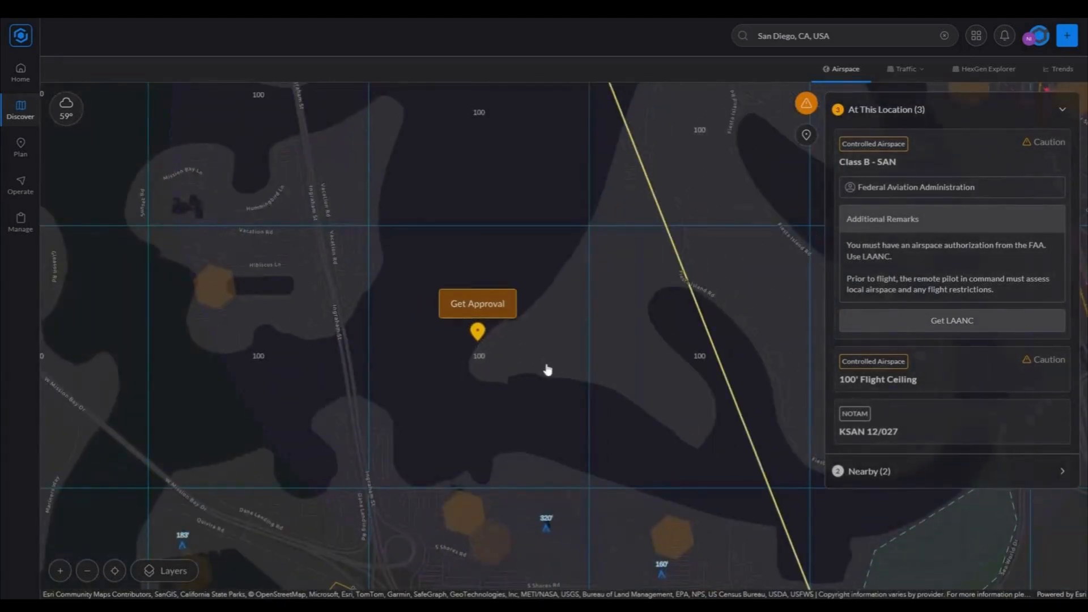
mouse_move(547, 369)
mouse_down()
mouse_move(651, 397)
mouse_move(672, 427)
mouse_up()
drag(157, 331, 291, 330)
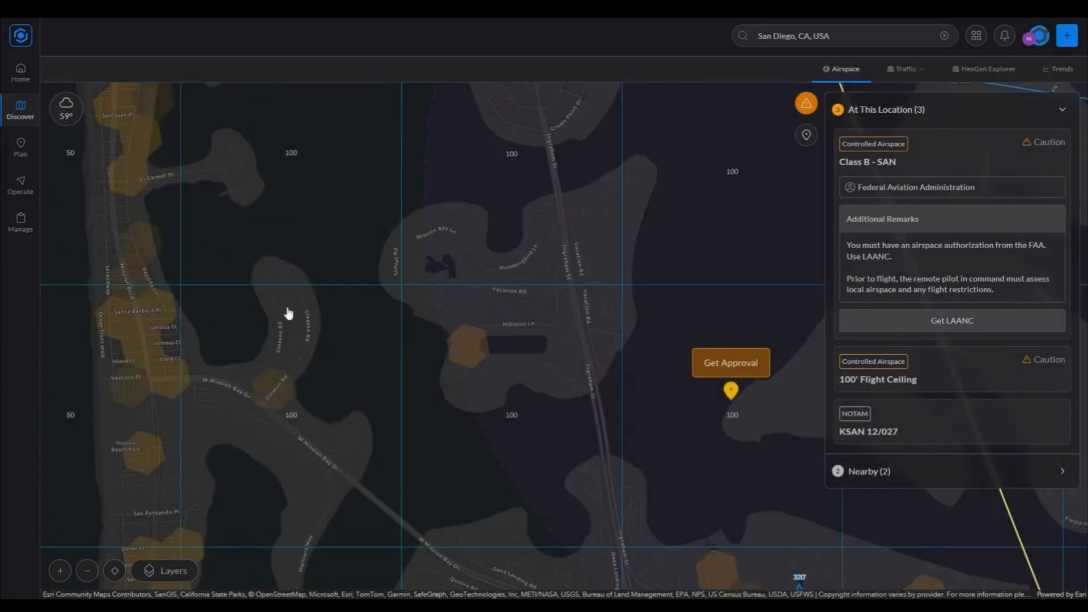
click(287, 310)
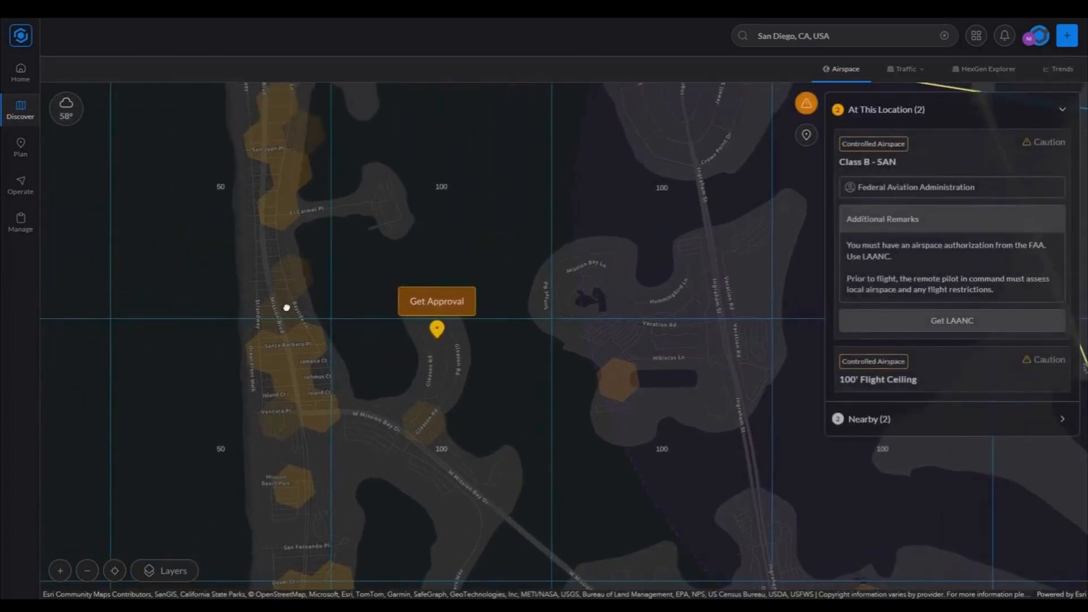
Step: Start an approval plan there and move the circular flight area west across the 50 ft and 100 ft grid cells
click(422, 306)
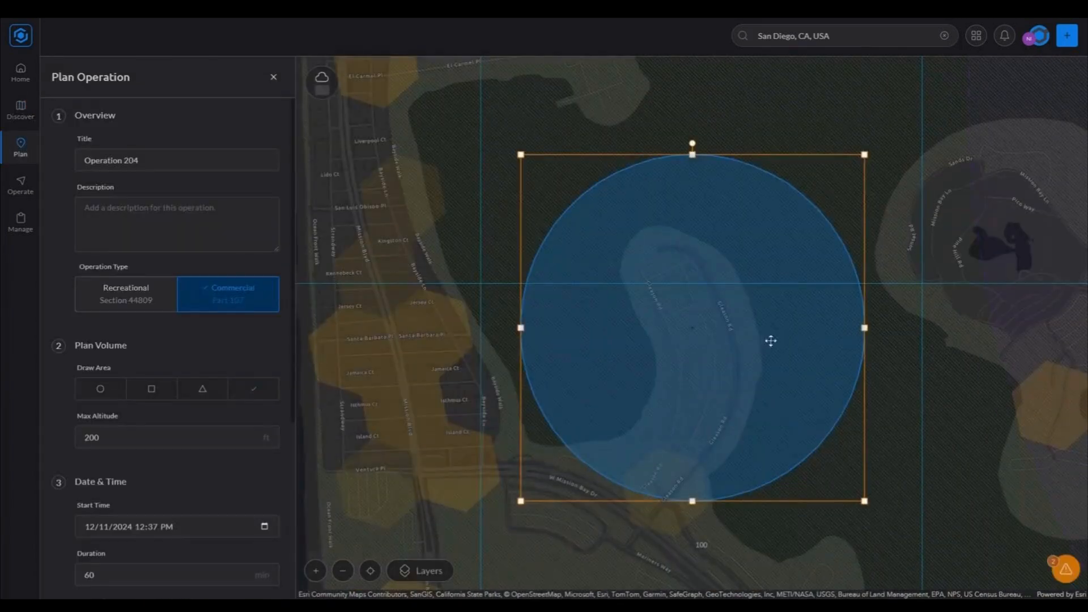
drag(708, 260, 515, 254)
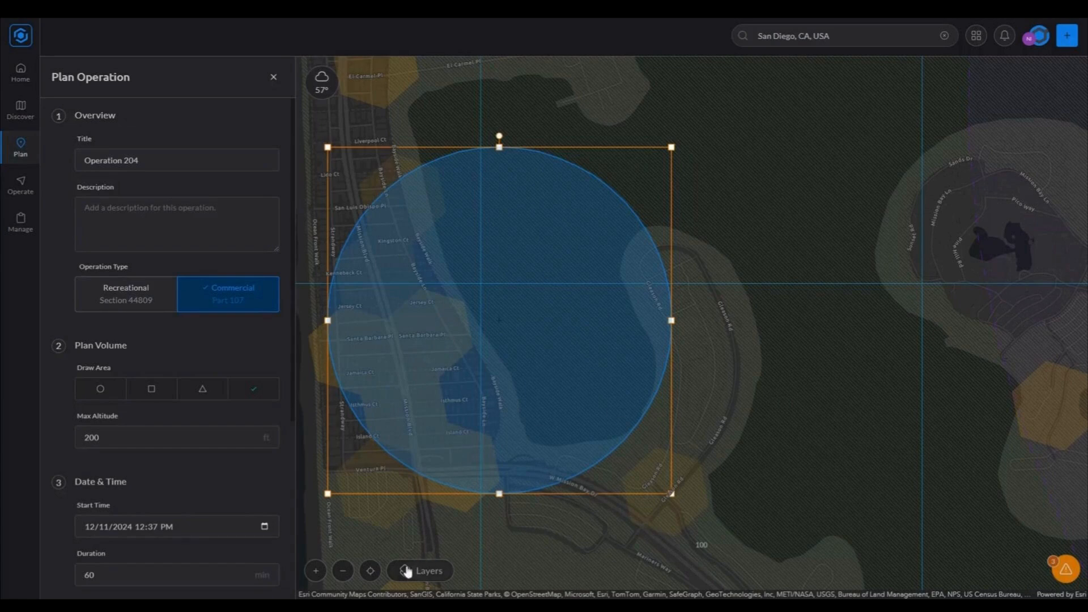
click(342, 571)
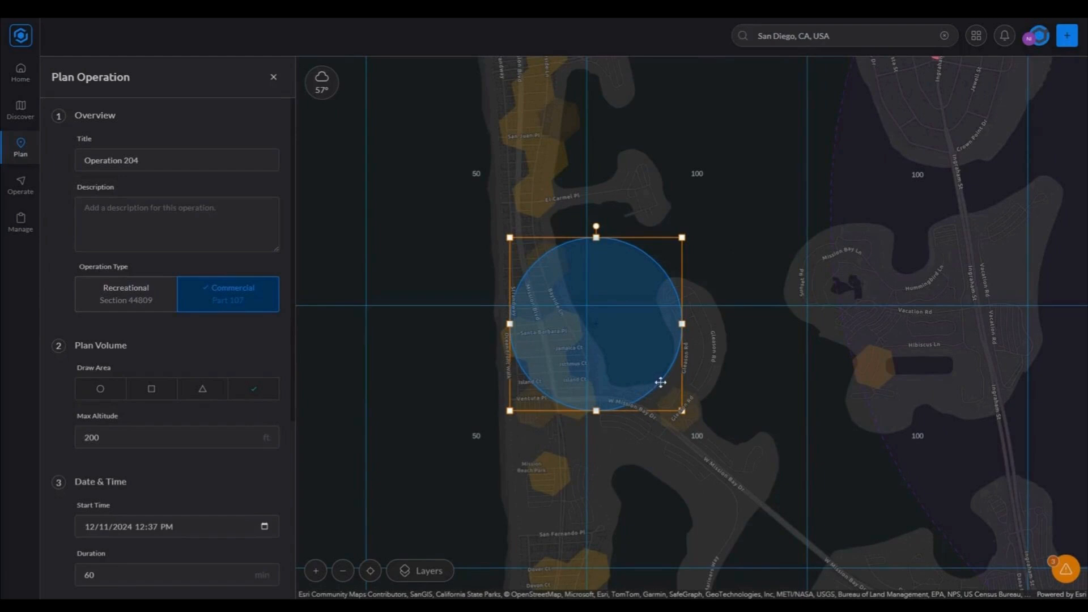
click(256, 392)
click(255, 395)
Step: Set Operation 204's maximum altitude to 100 ft and its start date to 12/12/2024
scroll(110, 312, down, 2)
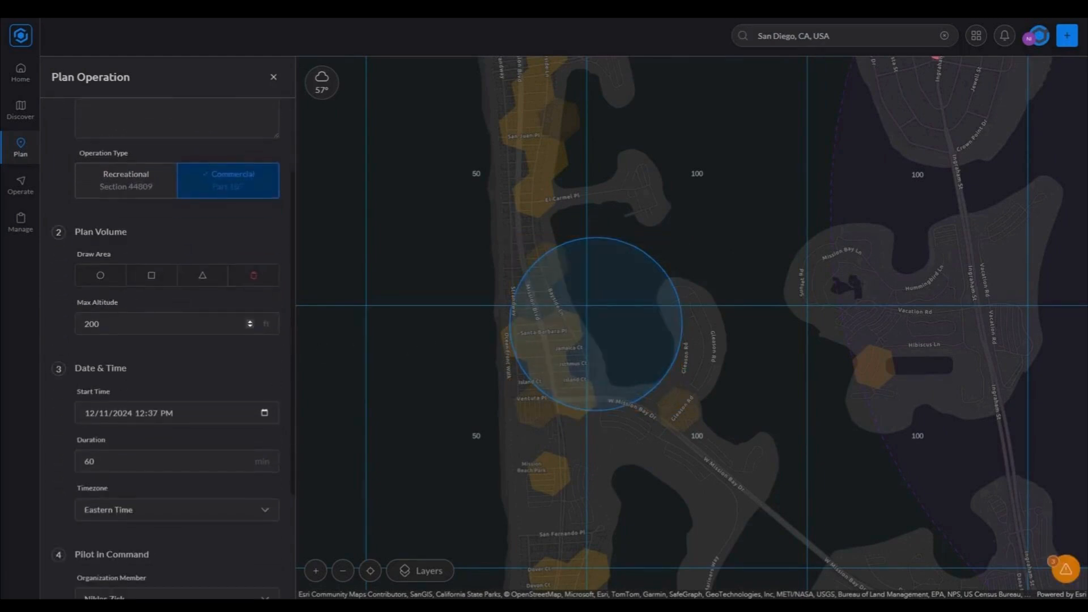
click(97, 324)
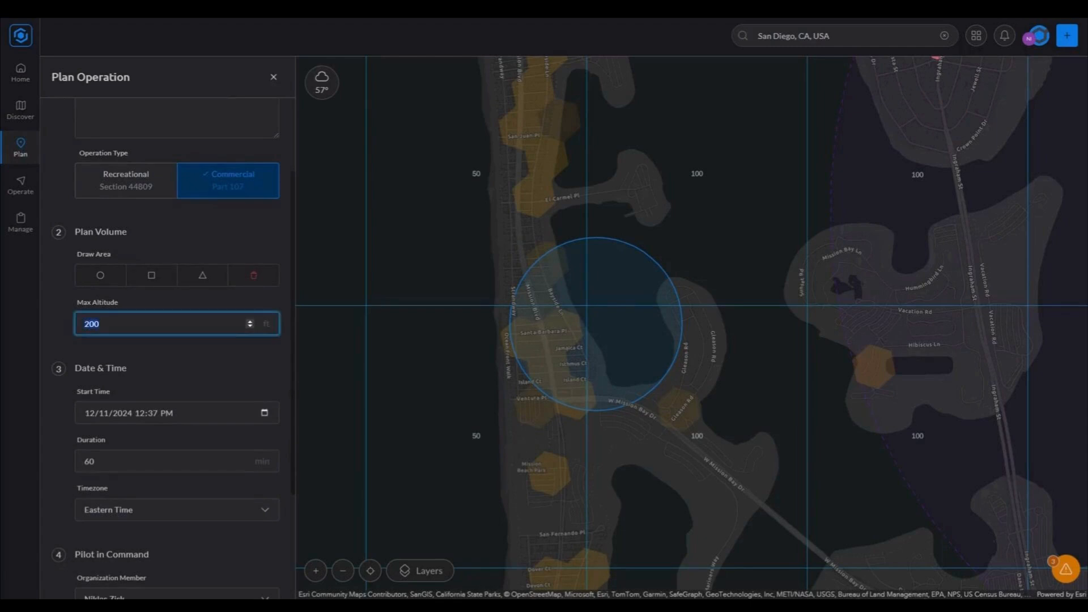
text(100)
click(211, 370)
click(264, 413)
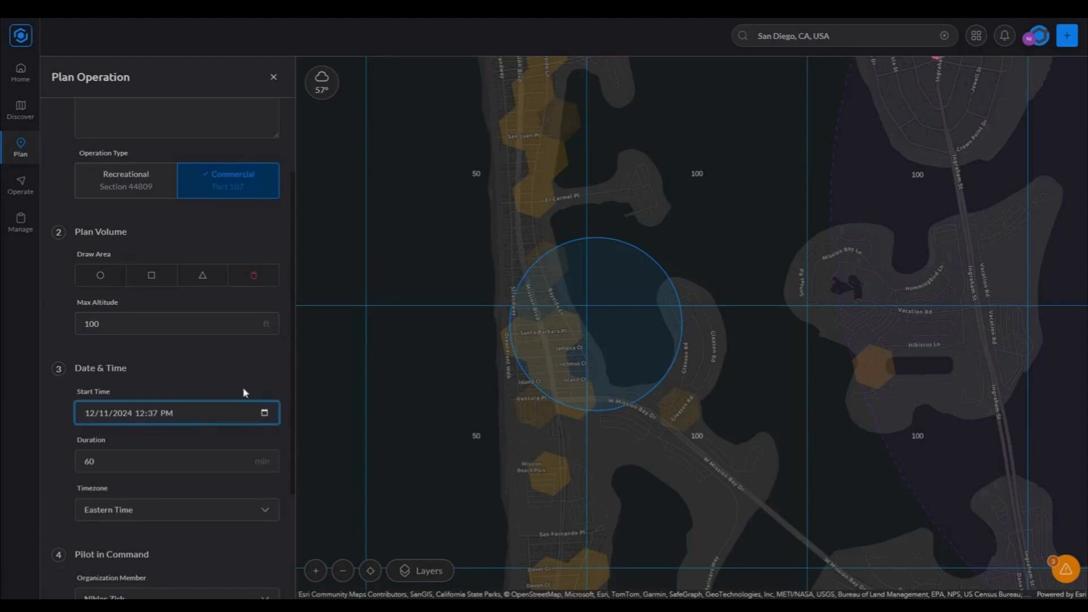
click(180, 495)
click(204, 372)
Step: Switch Operation 204's timezone to Pacific Time and save it
scroll(204, 372, down, 3)
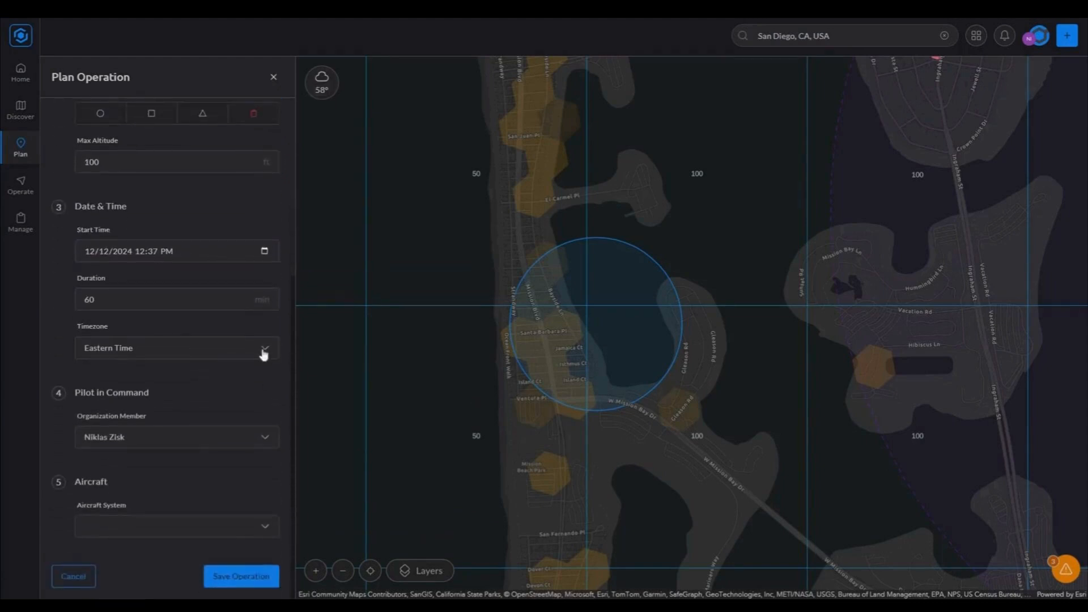
click(263, 354)
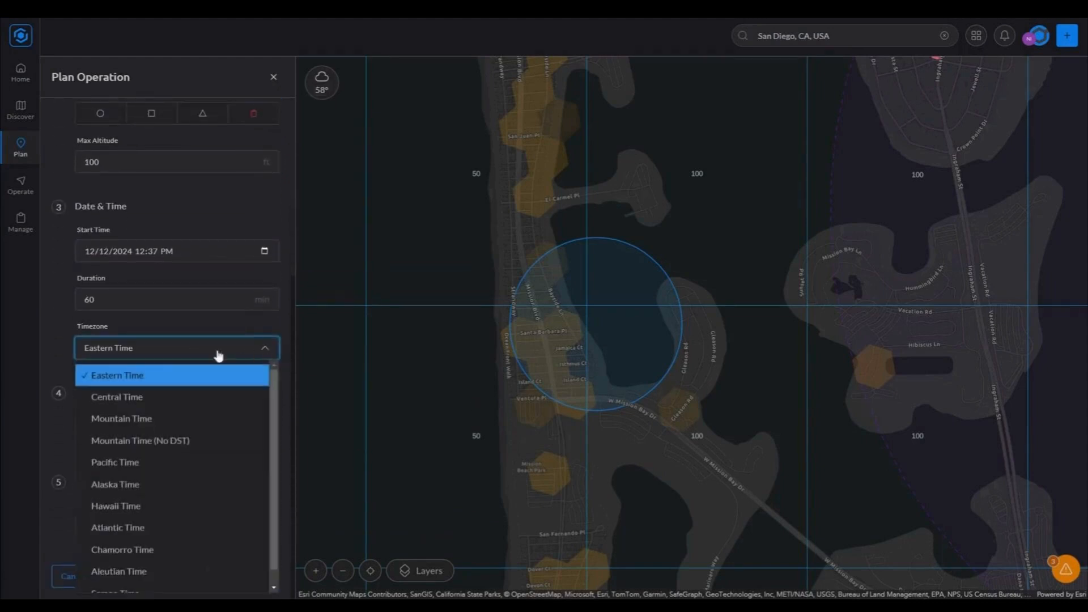
click(142, 470)
click(51, 339)
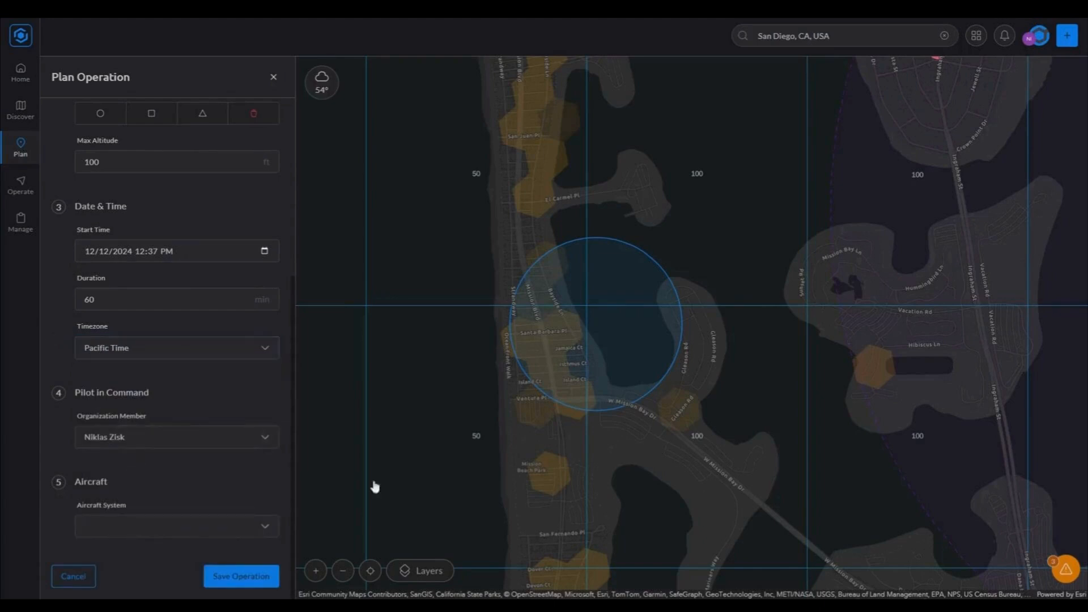
click(234, 576)
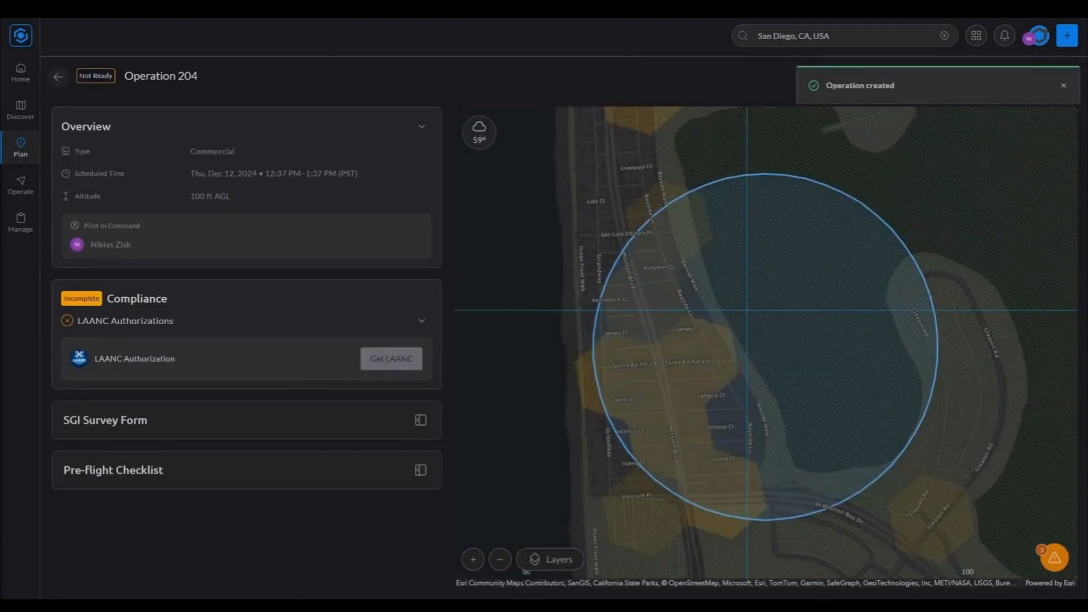
Step: Request LAANC for Operation 204 with Variable Height enabled and confirm the pilot information
click(391, 358)
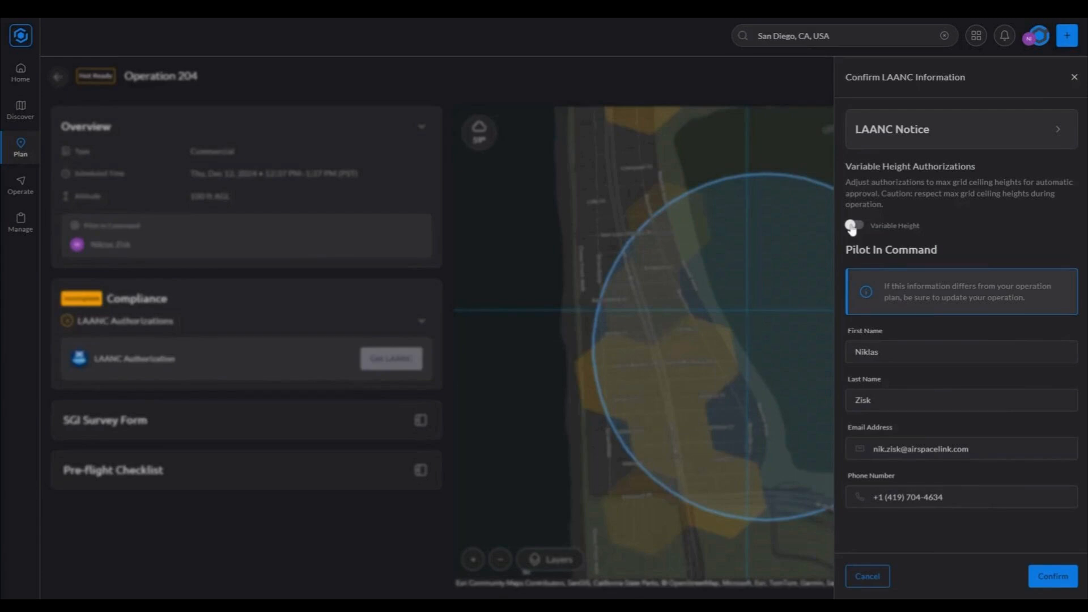
click(853, 226)
click(1052, 576)
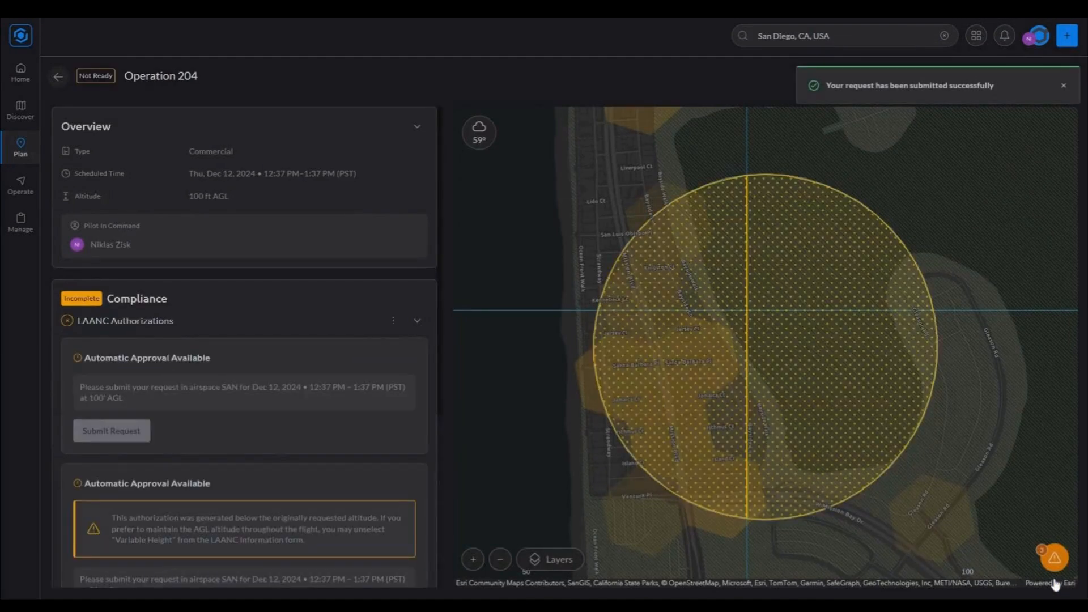
Step: Examine the separate LAANC authorizations for the east and west parts of Operation 204's flight area
click(796, 255)
click(693, 407)
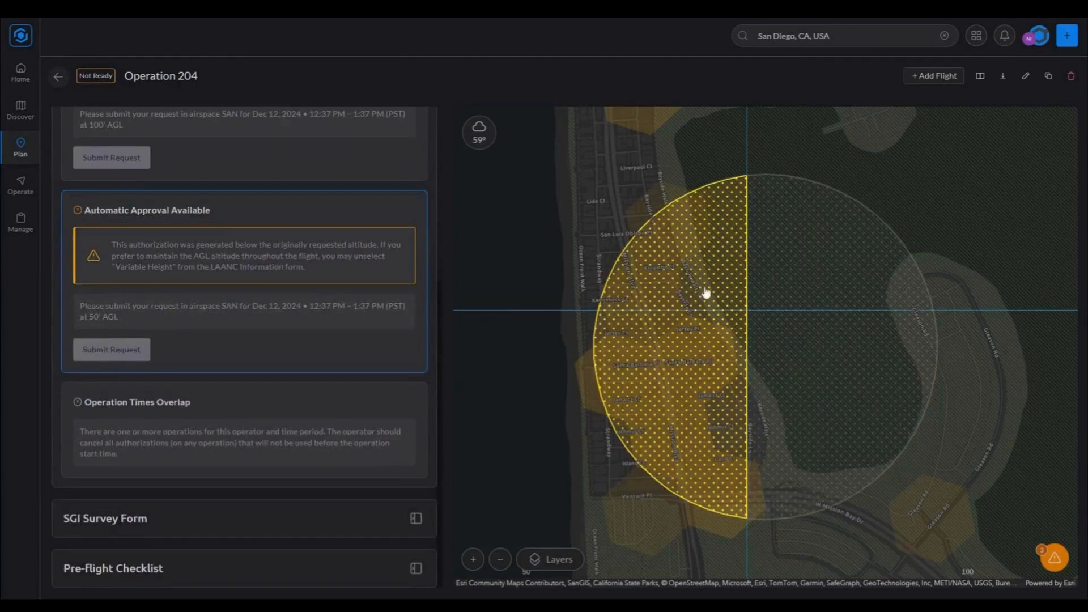
click(798, 257)
click(673, 287)
click(762, 422)
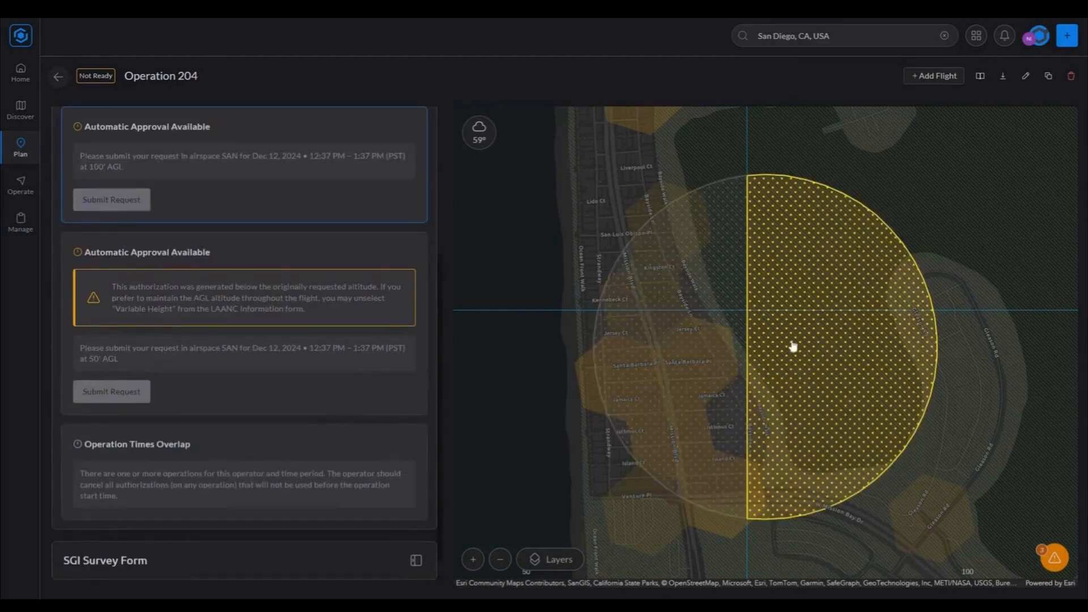
click(698, 271)
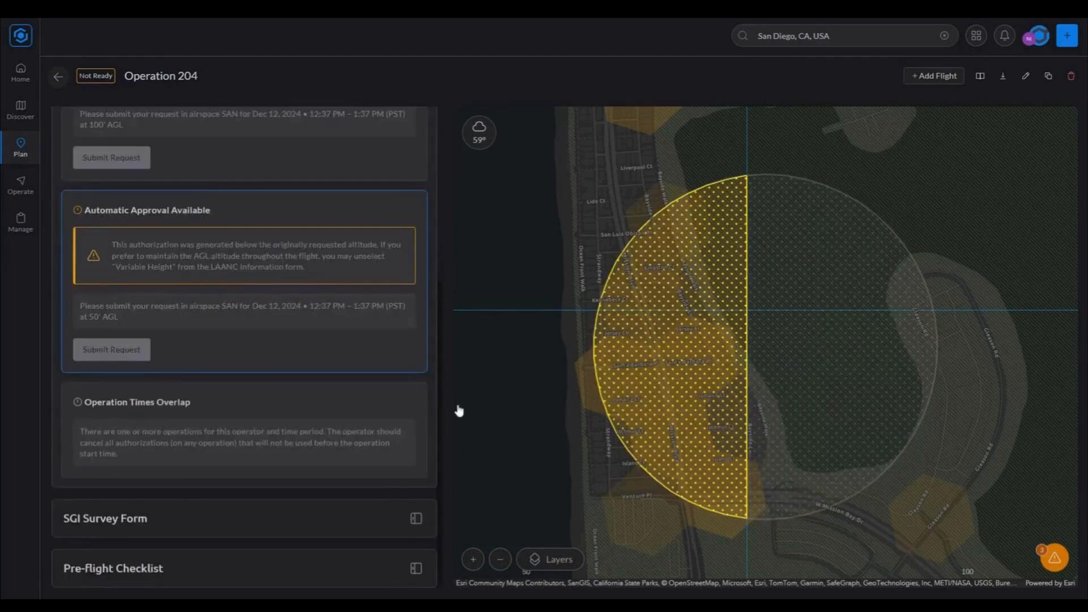
Step: Submit both automatic-approval LAANC requests, at 100 ft AGL for the eastern part of the flight area and 50 ft AGL for the western part
scroll(230, 340, up, 4)
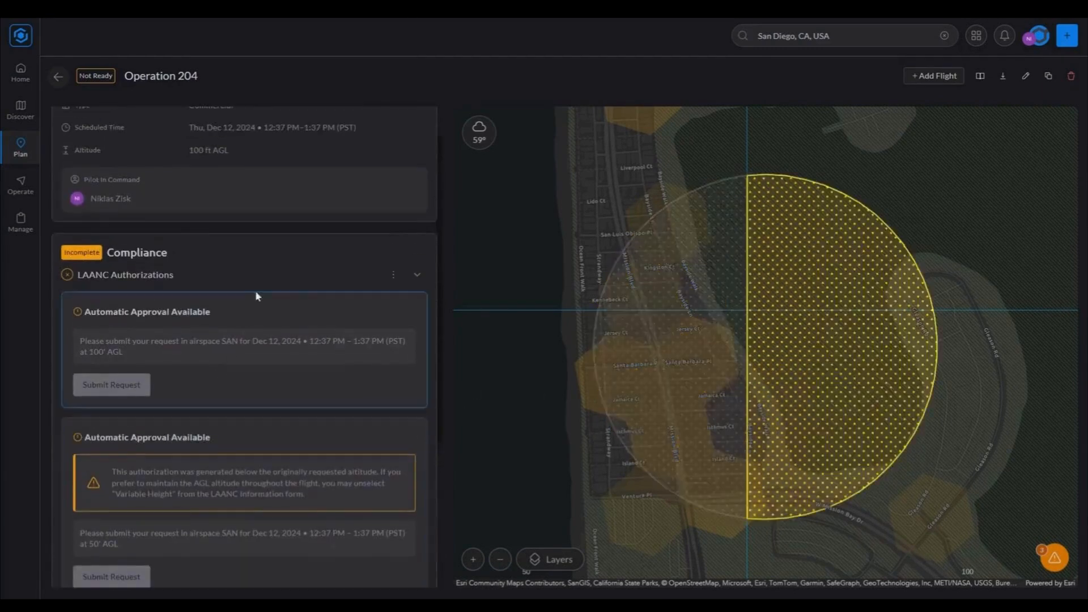
scroll(116, 390, down, 3)
click(128, 206)
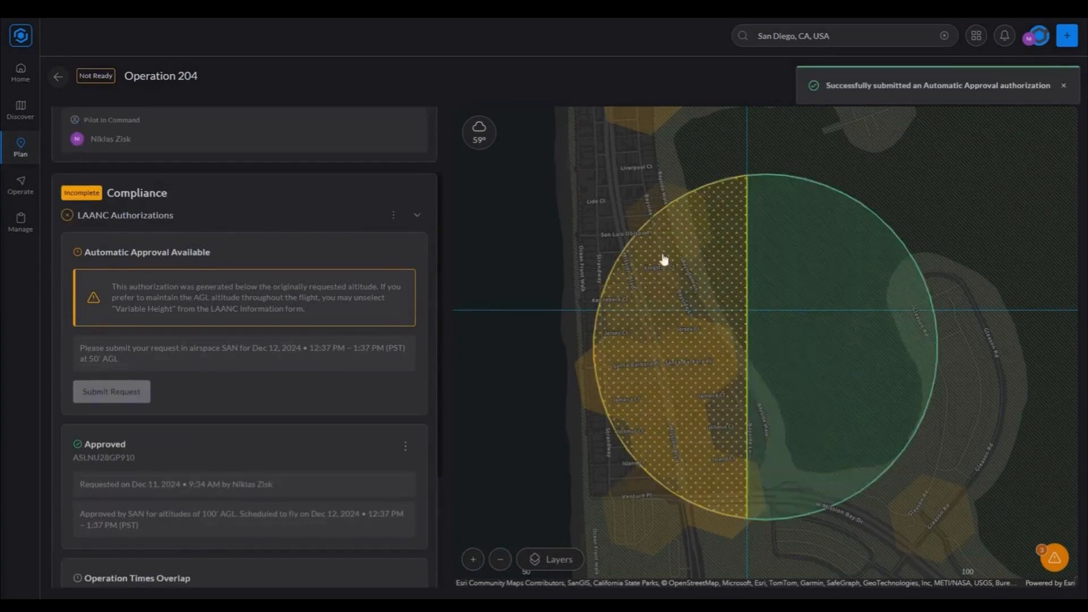
click(702, 294)
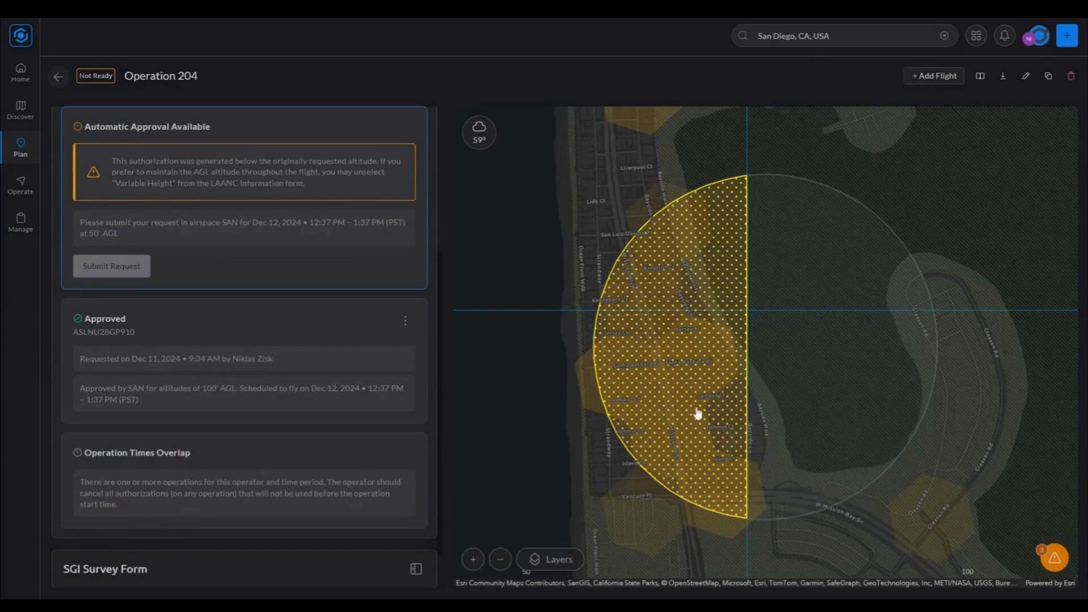
click(114, 265)
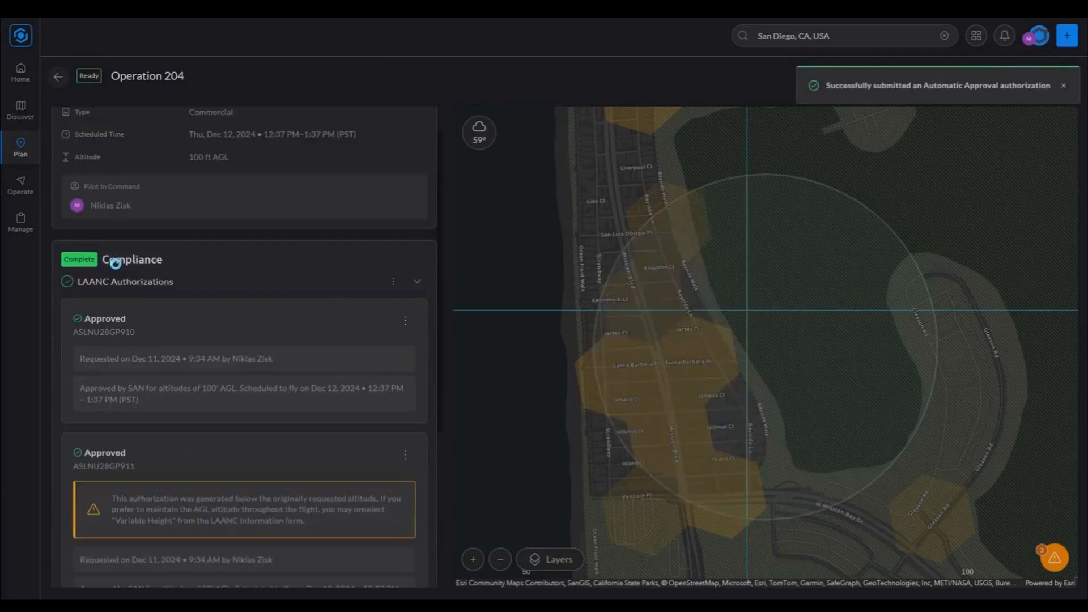
Step: Review the submitted LAANC authorizations and compare their altitudes, scheduled times and map areas with Operation 204's overview
scroll(297, 297, down, 3)
scroll(298, 296, up, 4)
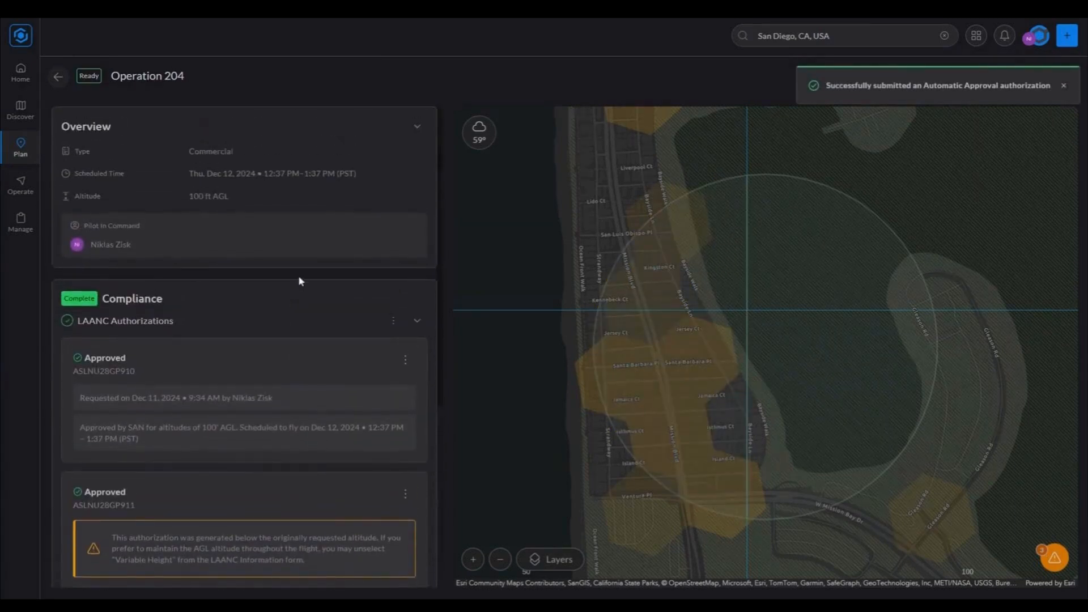
scroll(299, 277, down, 3)
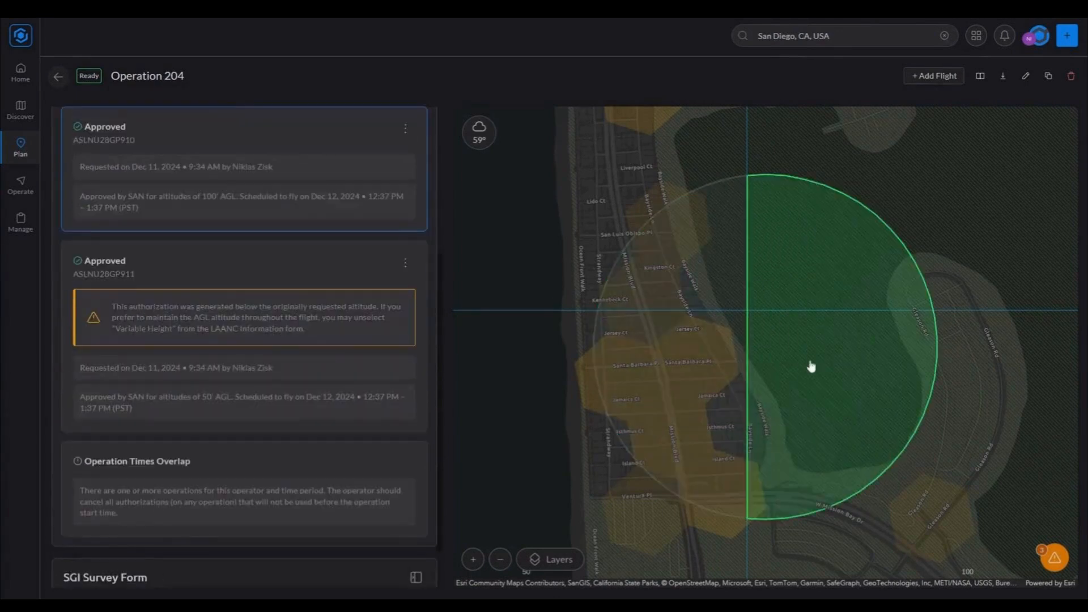
scroll(196, 247, down, 1)
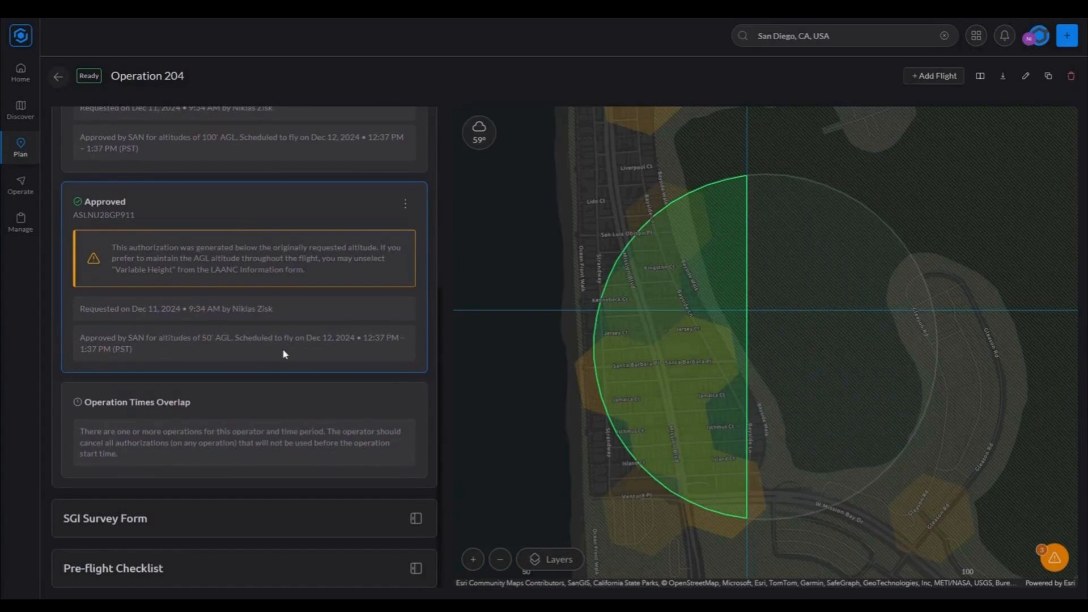
scroll(284, 354, up, 5)
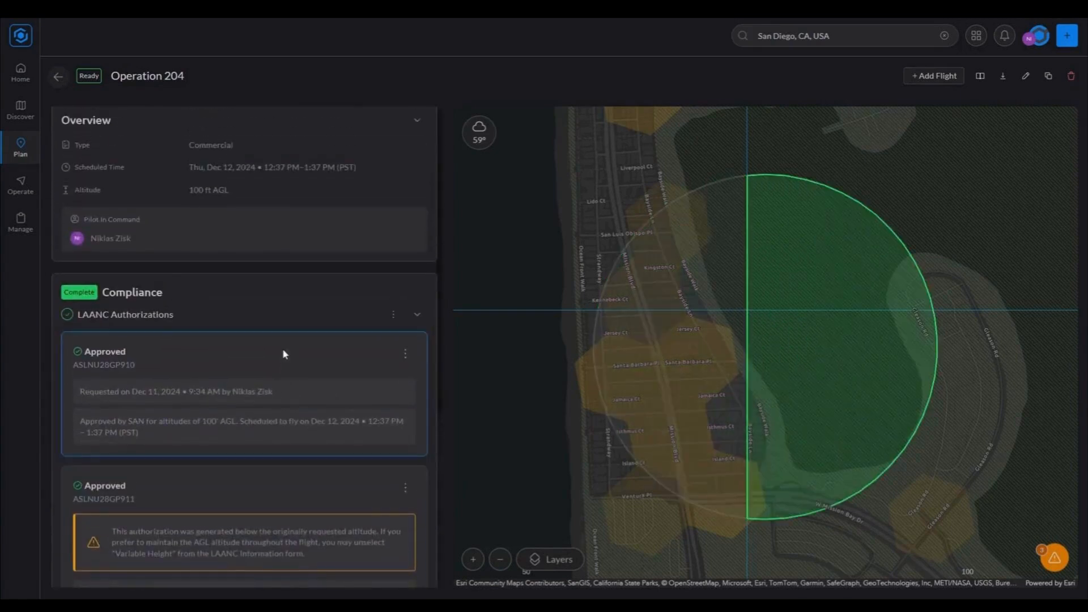